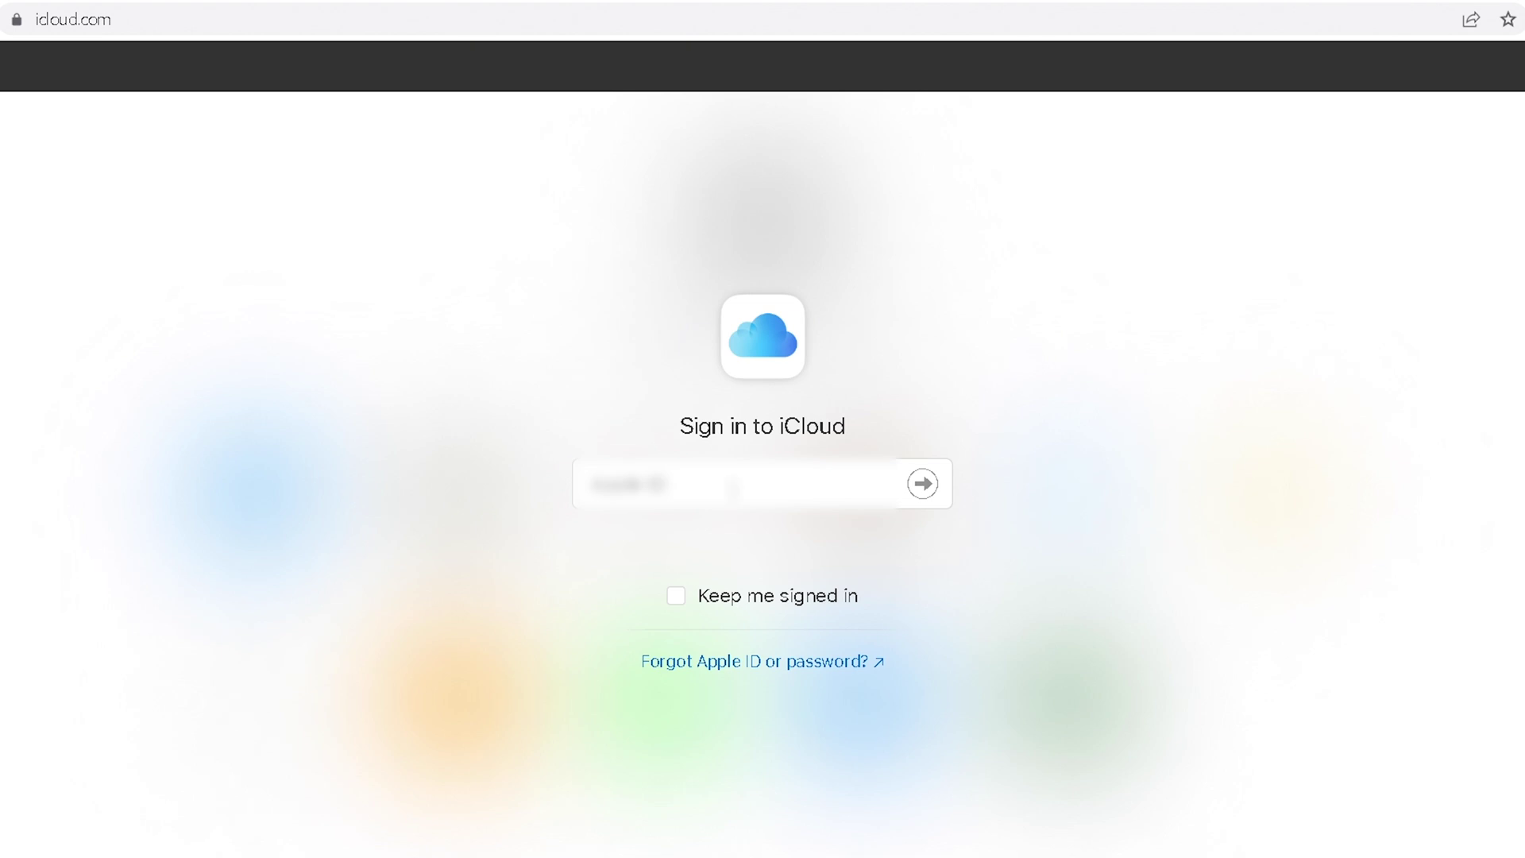
Sign in to iCloud and select the online iPhone under Find iPhone's All Devices.
{"action": "left_click", "coordinate": [732, 488]}
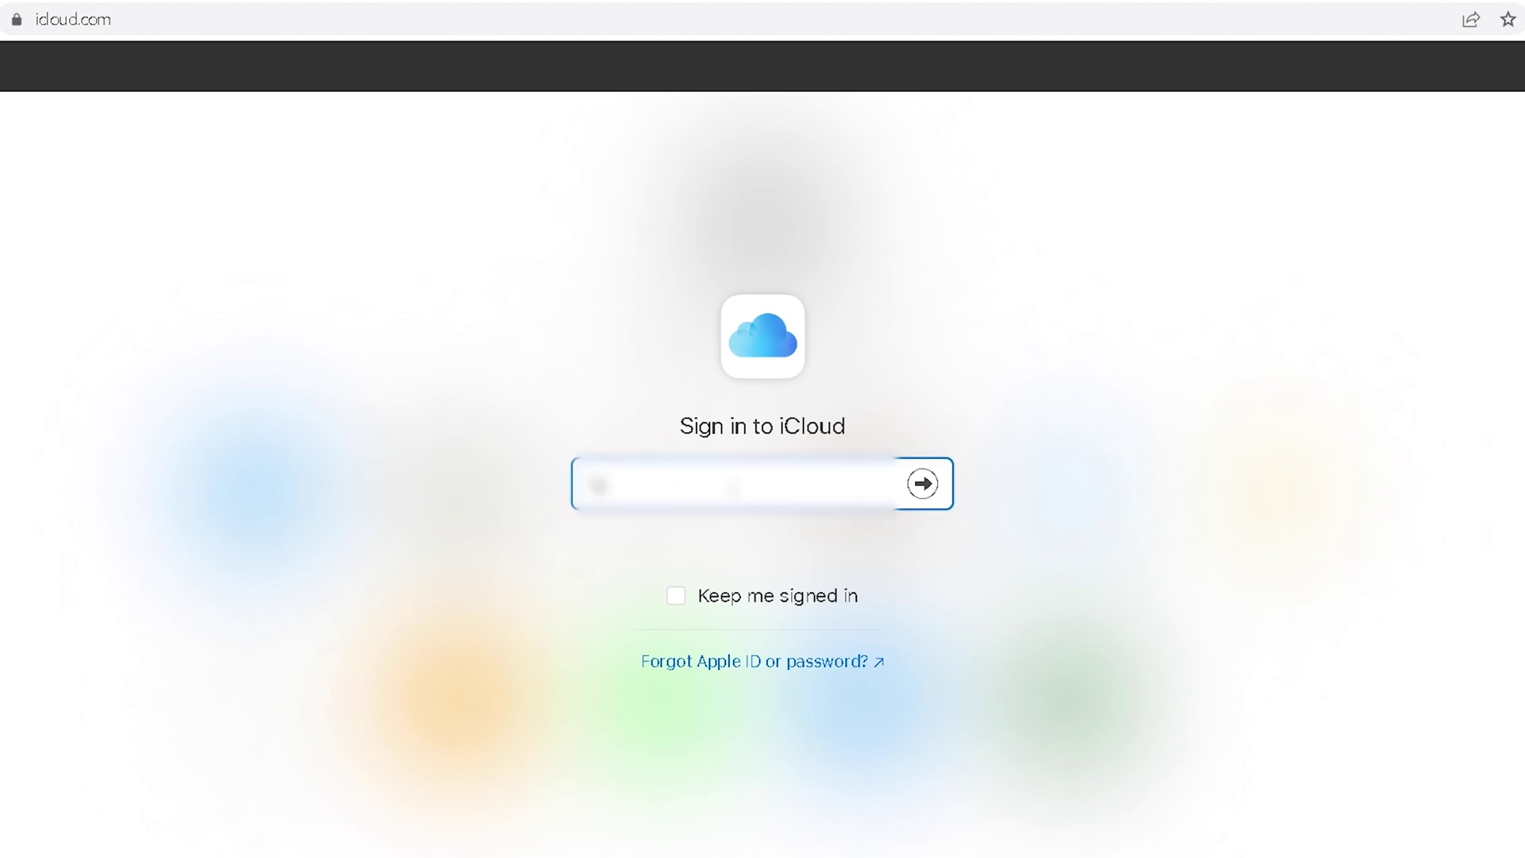
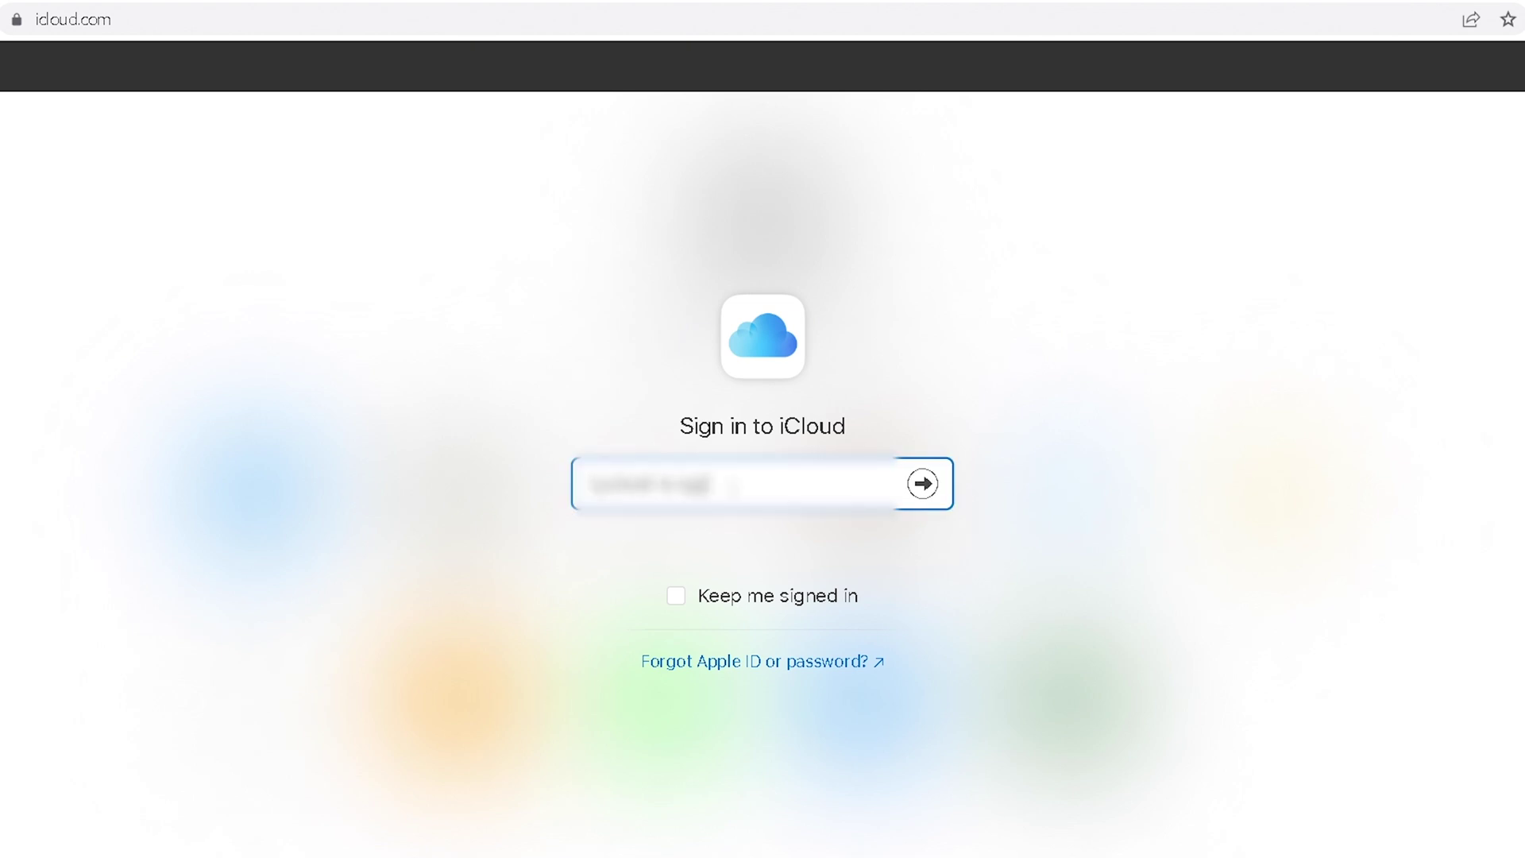
{"action": "key", "text": "Return"}
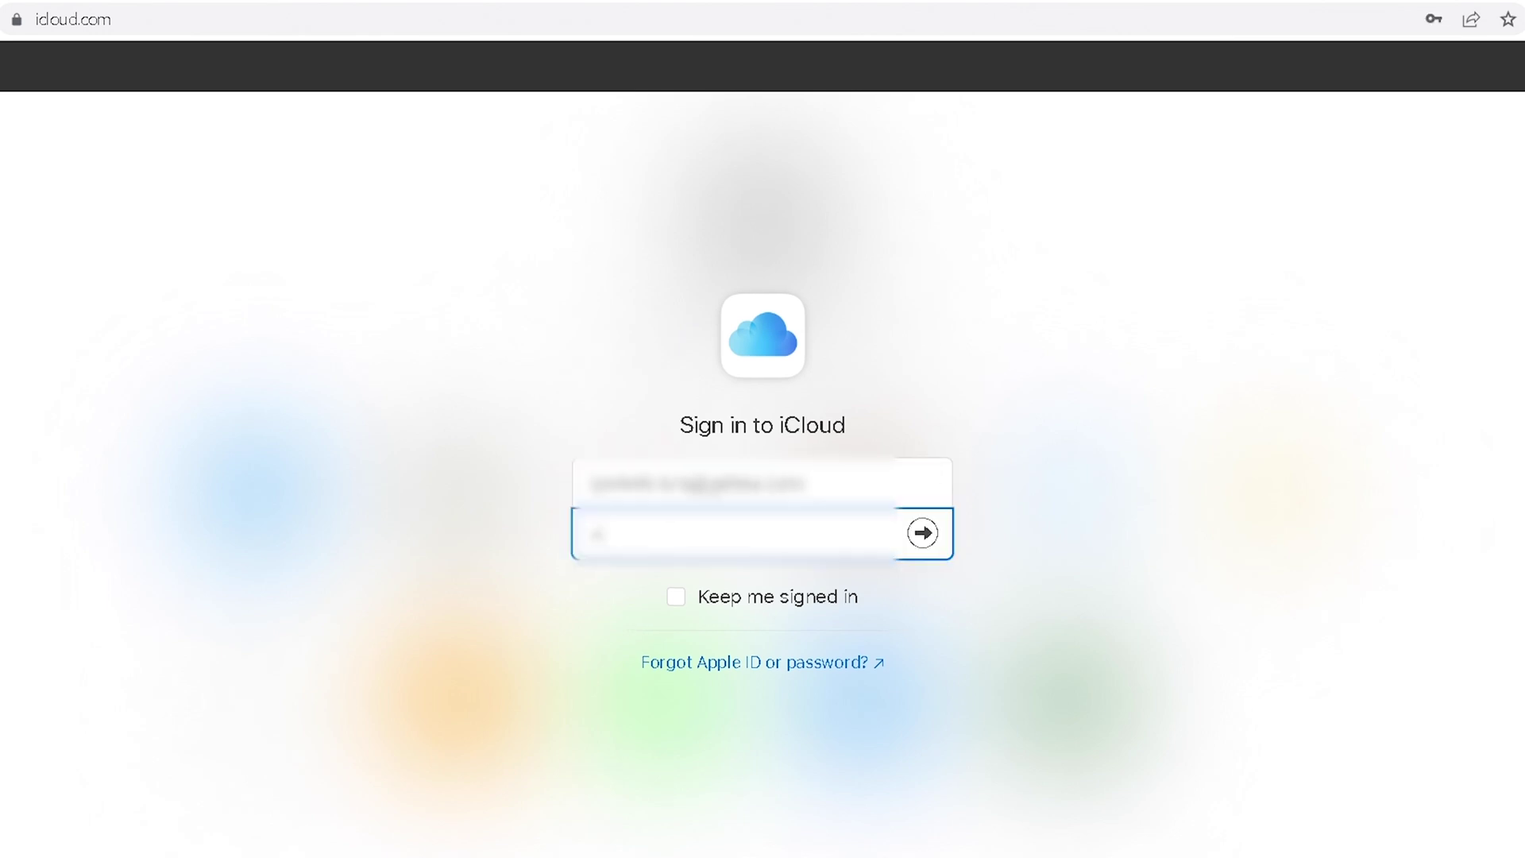
{"action": "key", "text": "Return"}
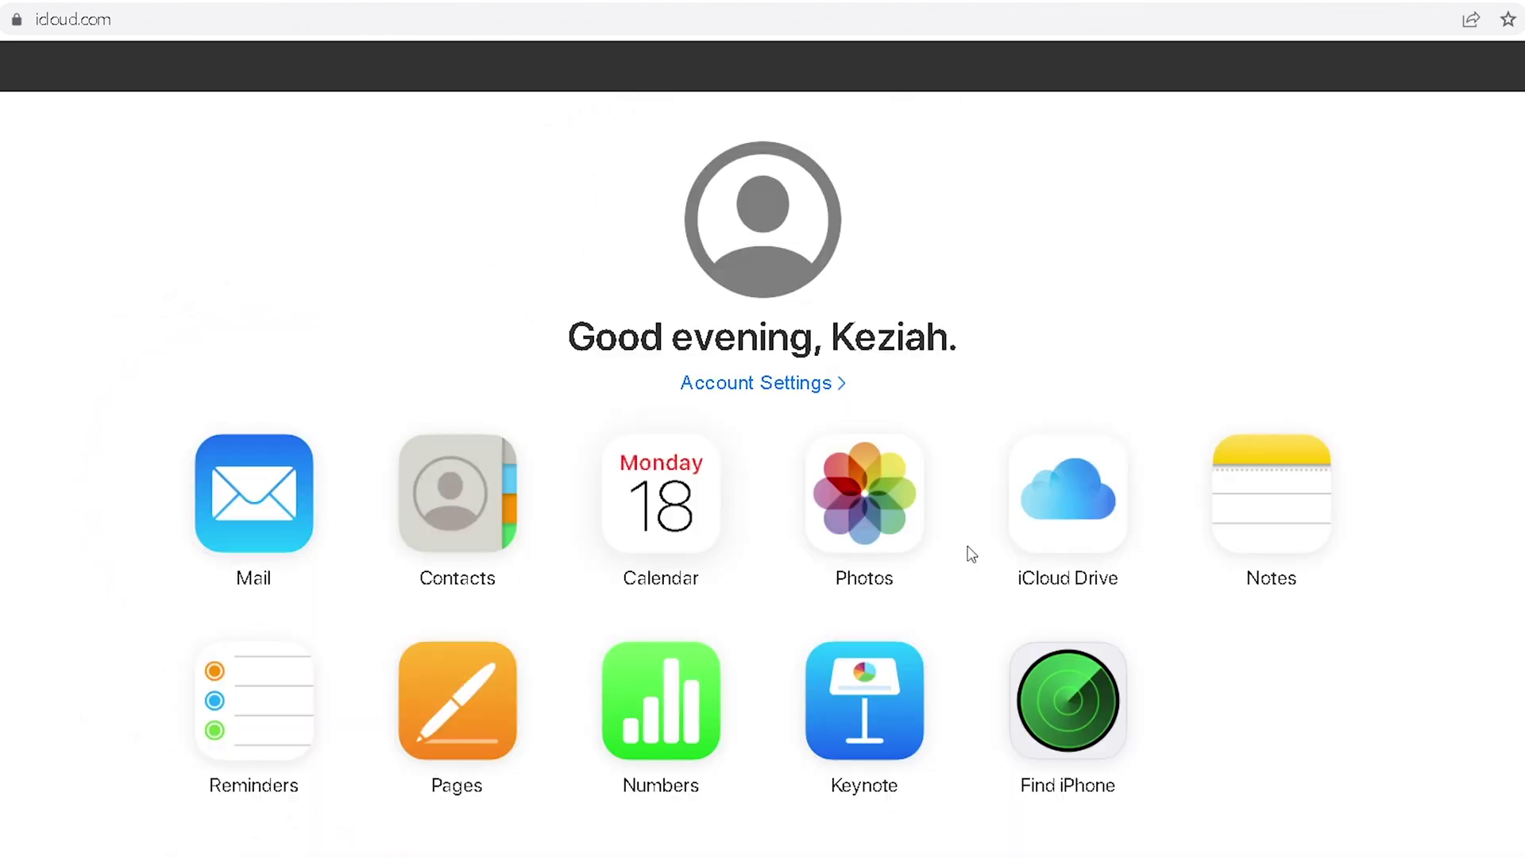
{"action": "left_click", "coordinate": [1068, 701]}
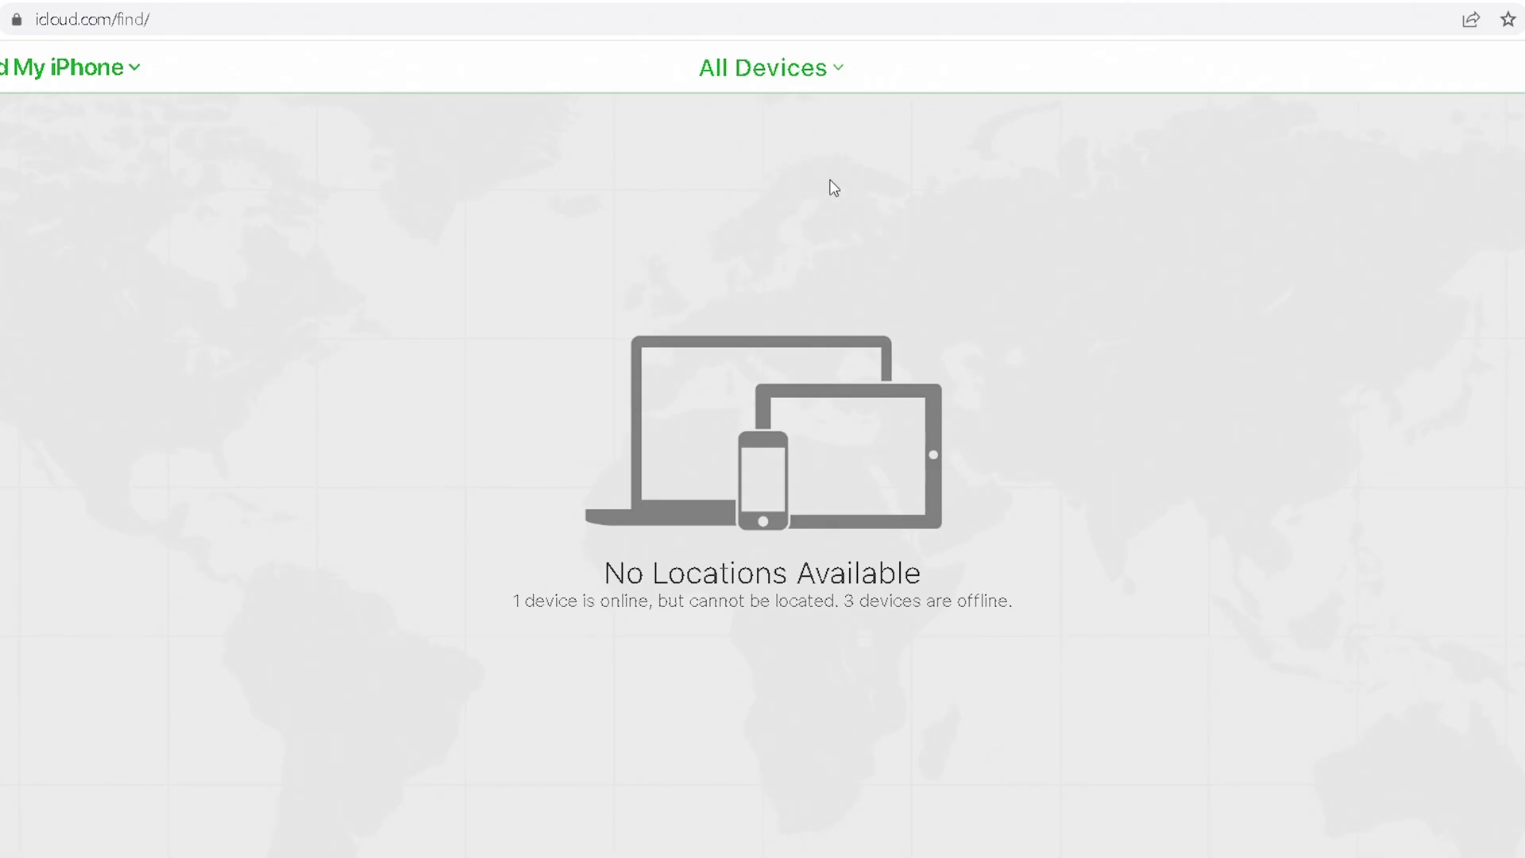
{"action": "left_click", "coordinate": [789, 68]}
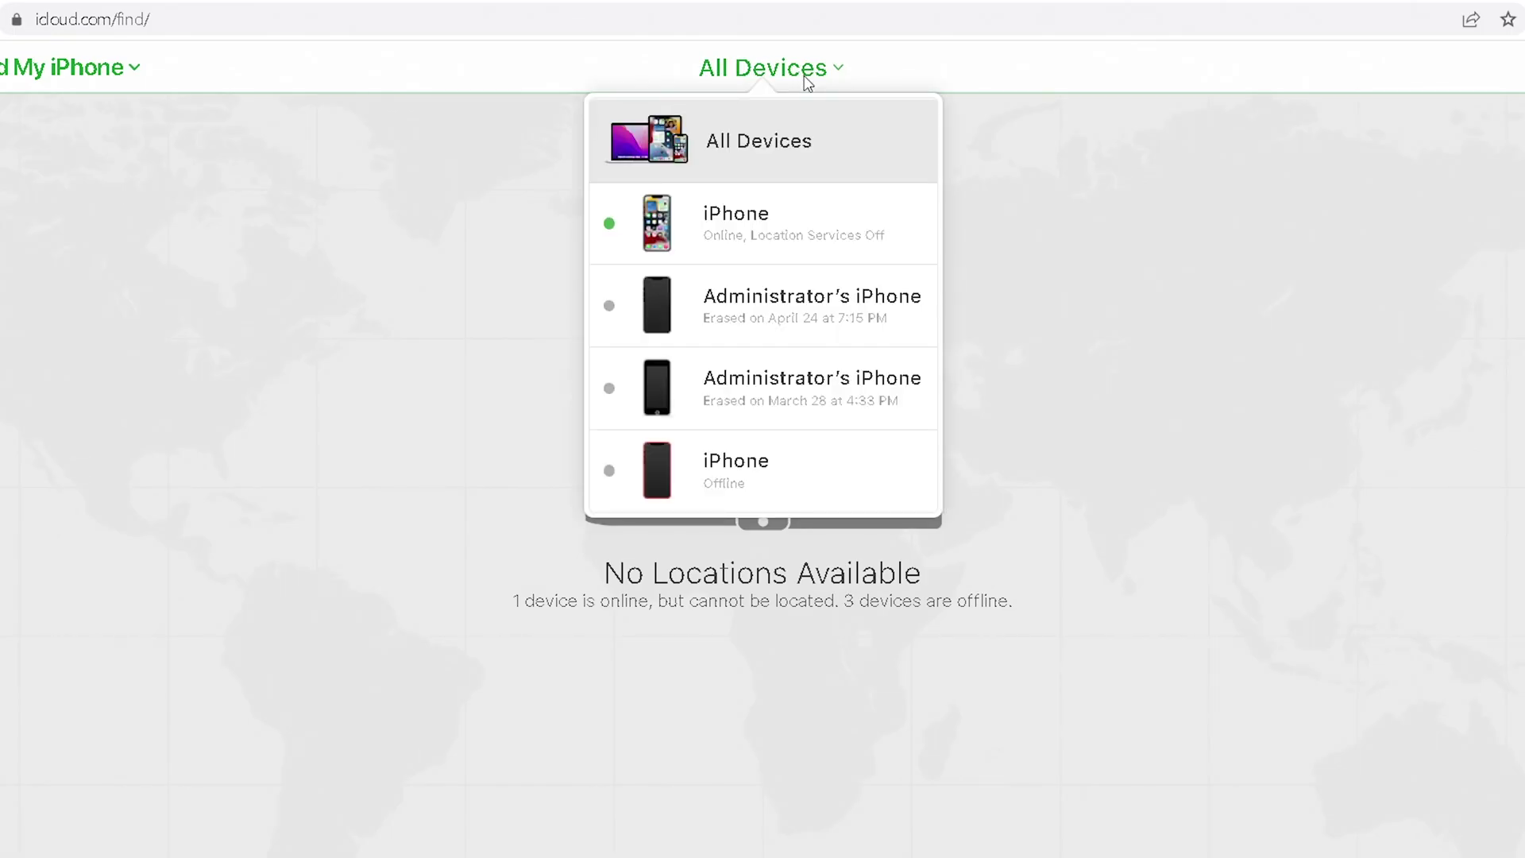
{"action": "left_click", "coordinate": [746, 226]}
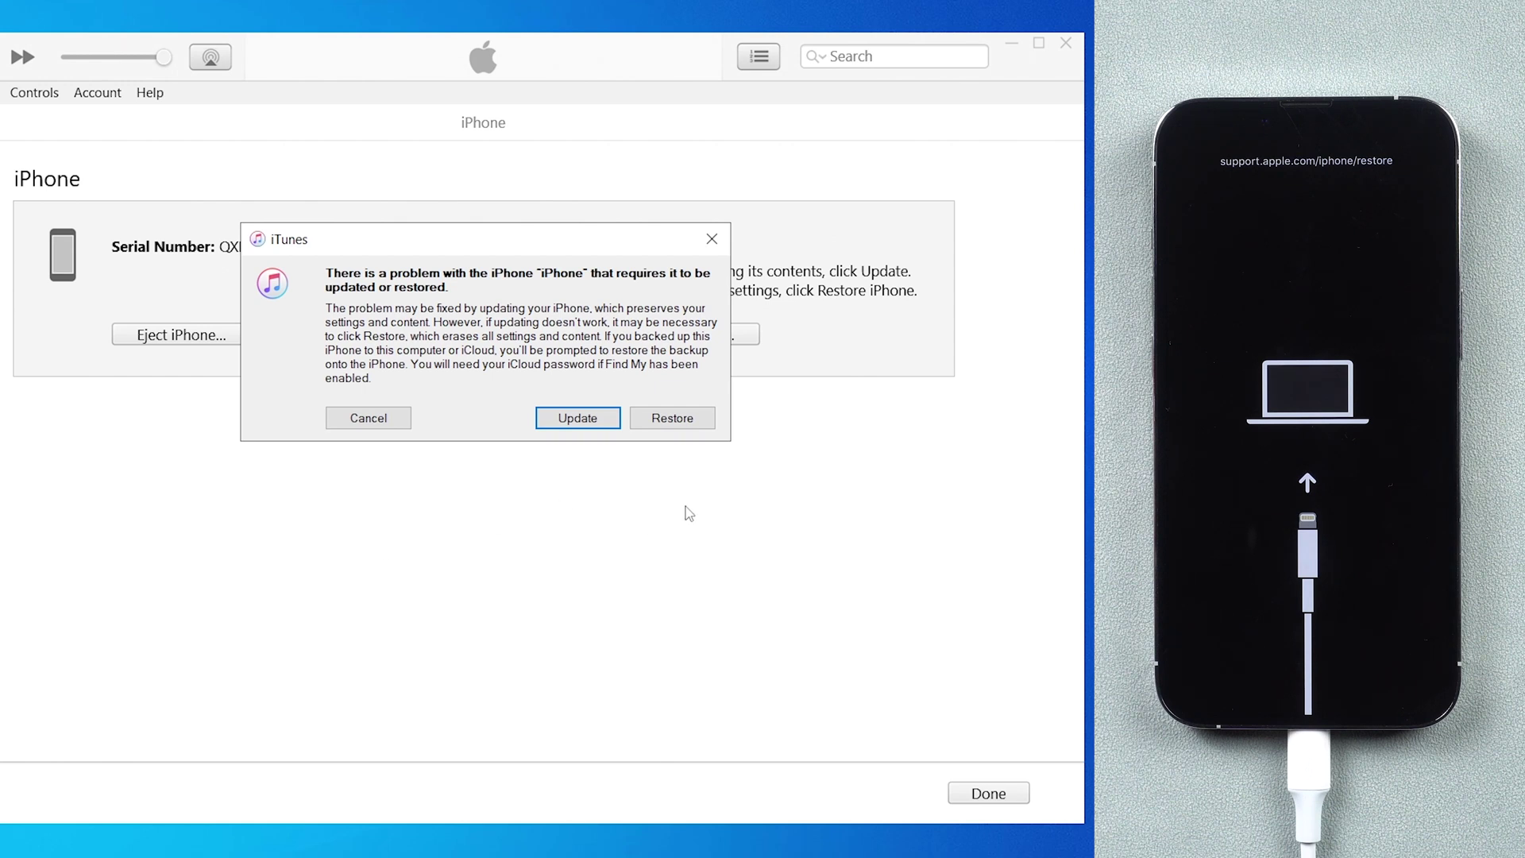
Restore the iPhone in iTunes with Restore and Update, accepting the firmware download.
{"action": "left_click", "coordinate": [681, 424]}
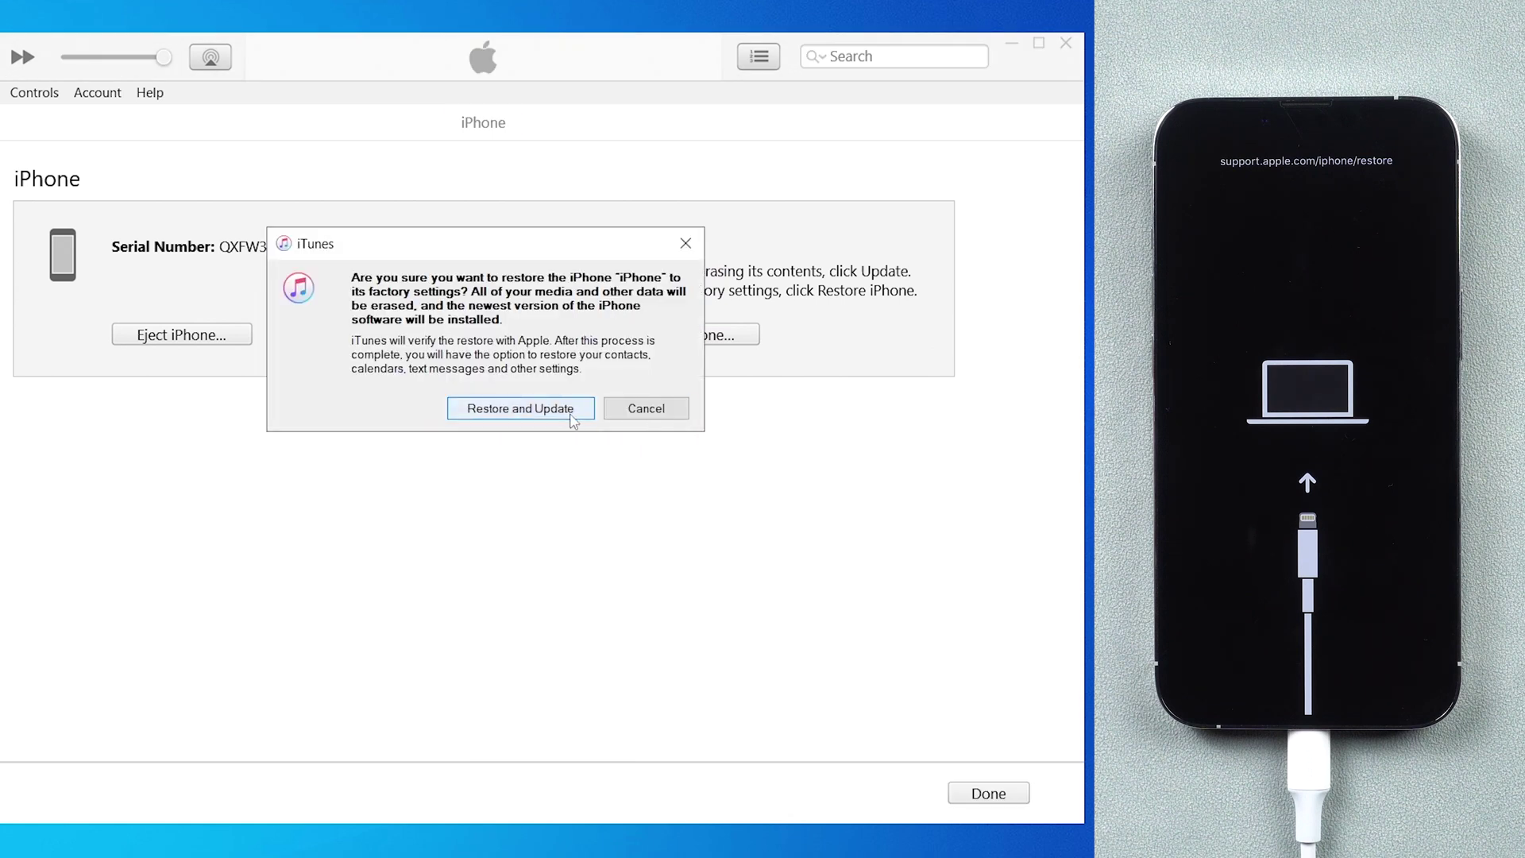
{"action": "left_click", "coordinate": [572, 417]}
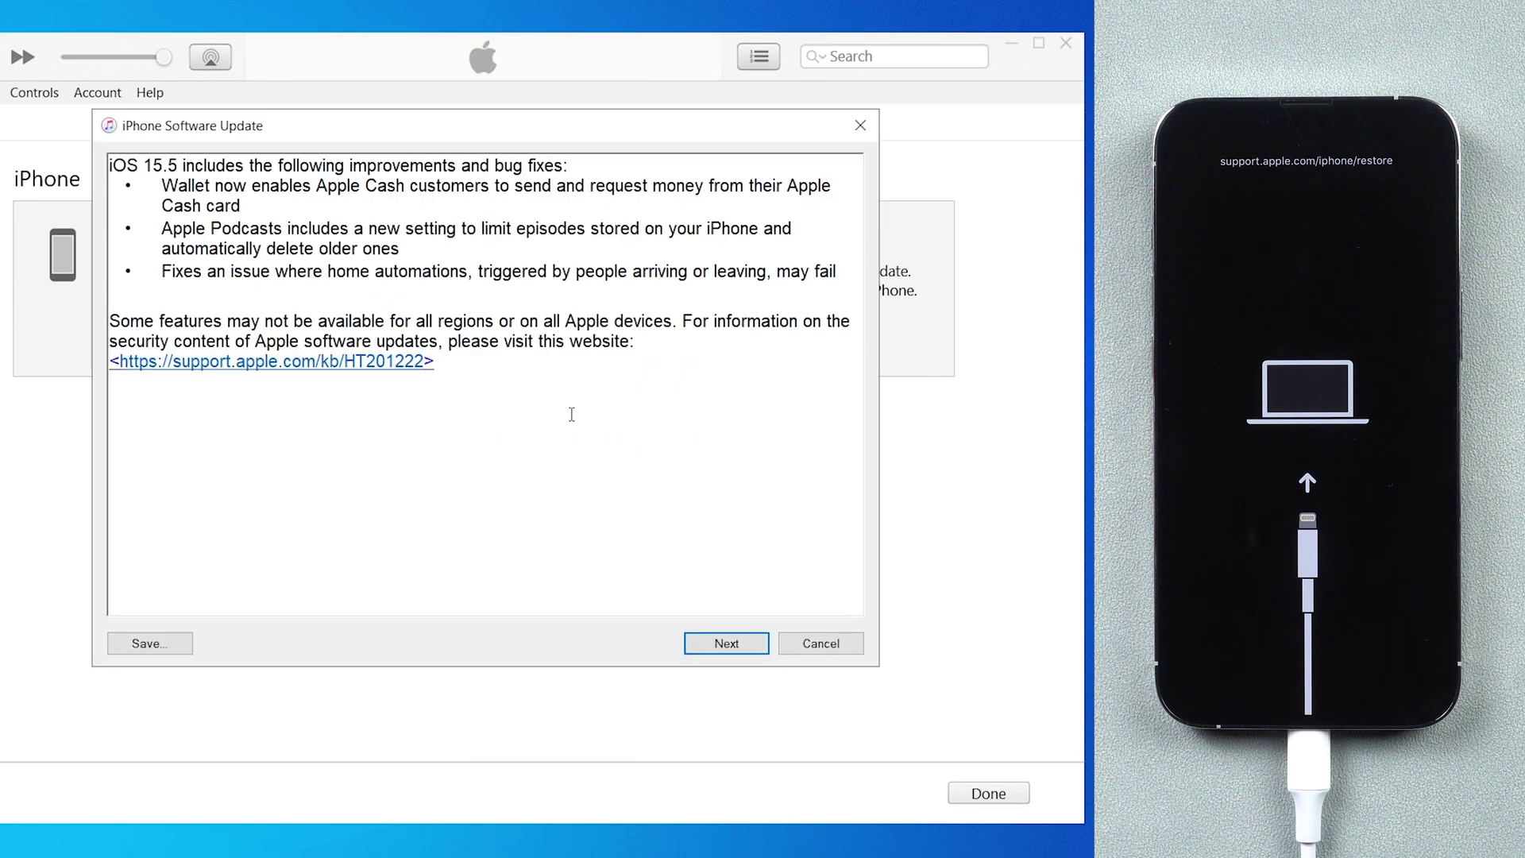
{"action": "left_click", "coordinate": [726, 643]}
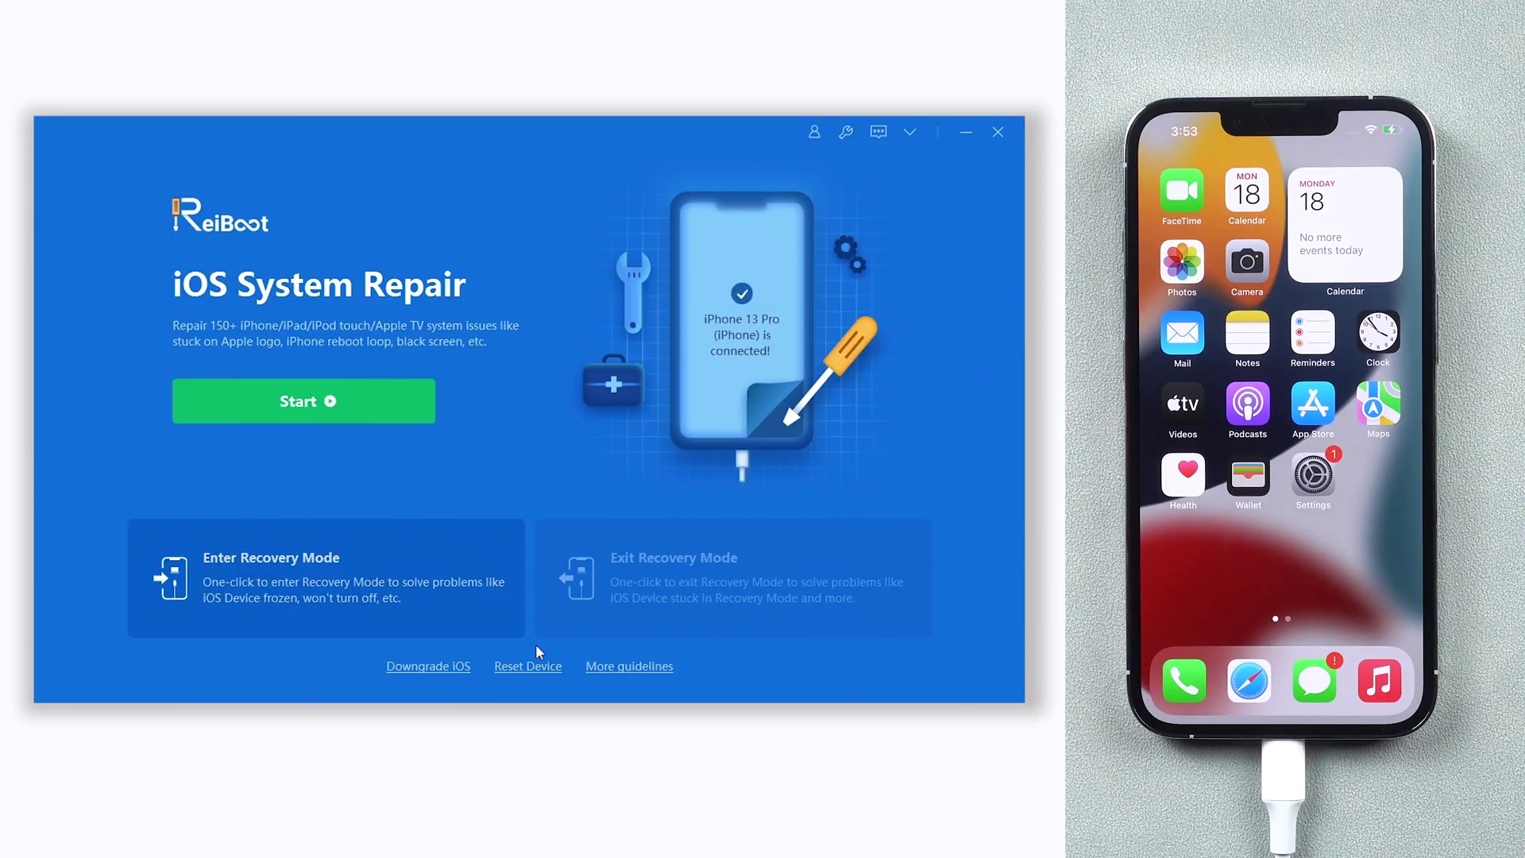
Choose Factory Reset under ReiBoot's Reset Device options.
{"action": "left_click", "coordinate": [536, 669]}
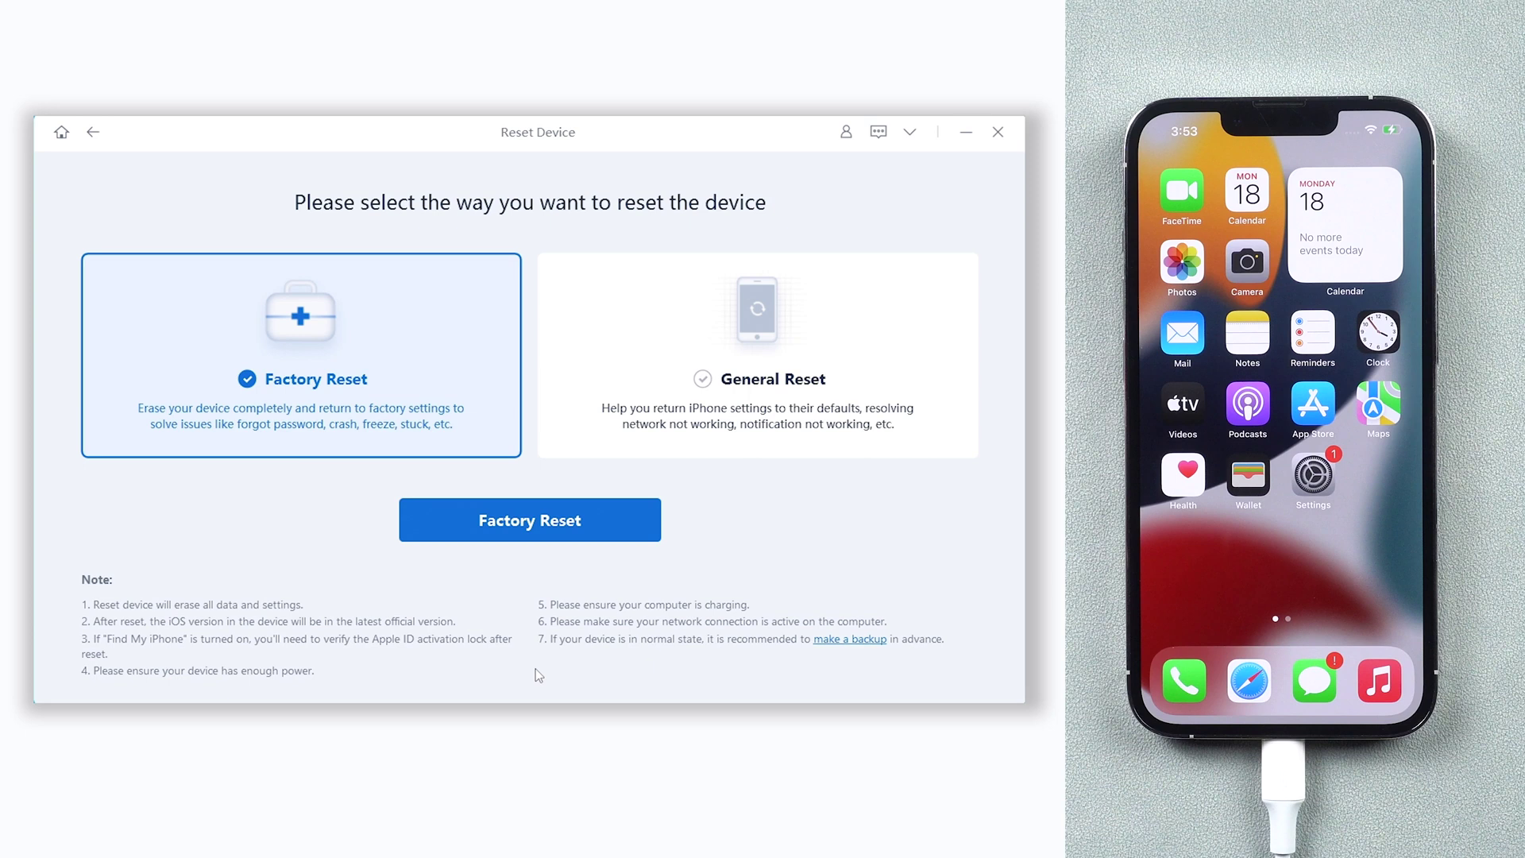
{"action": "left_click", "coordinate": [442, 525]}
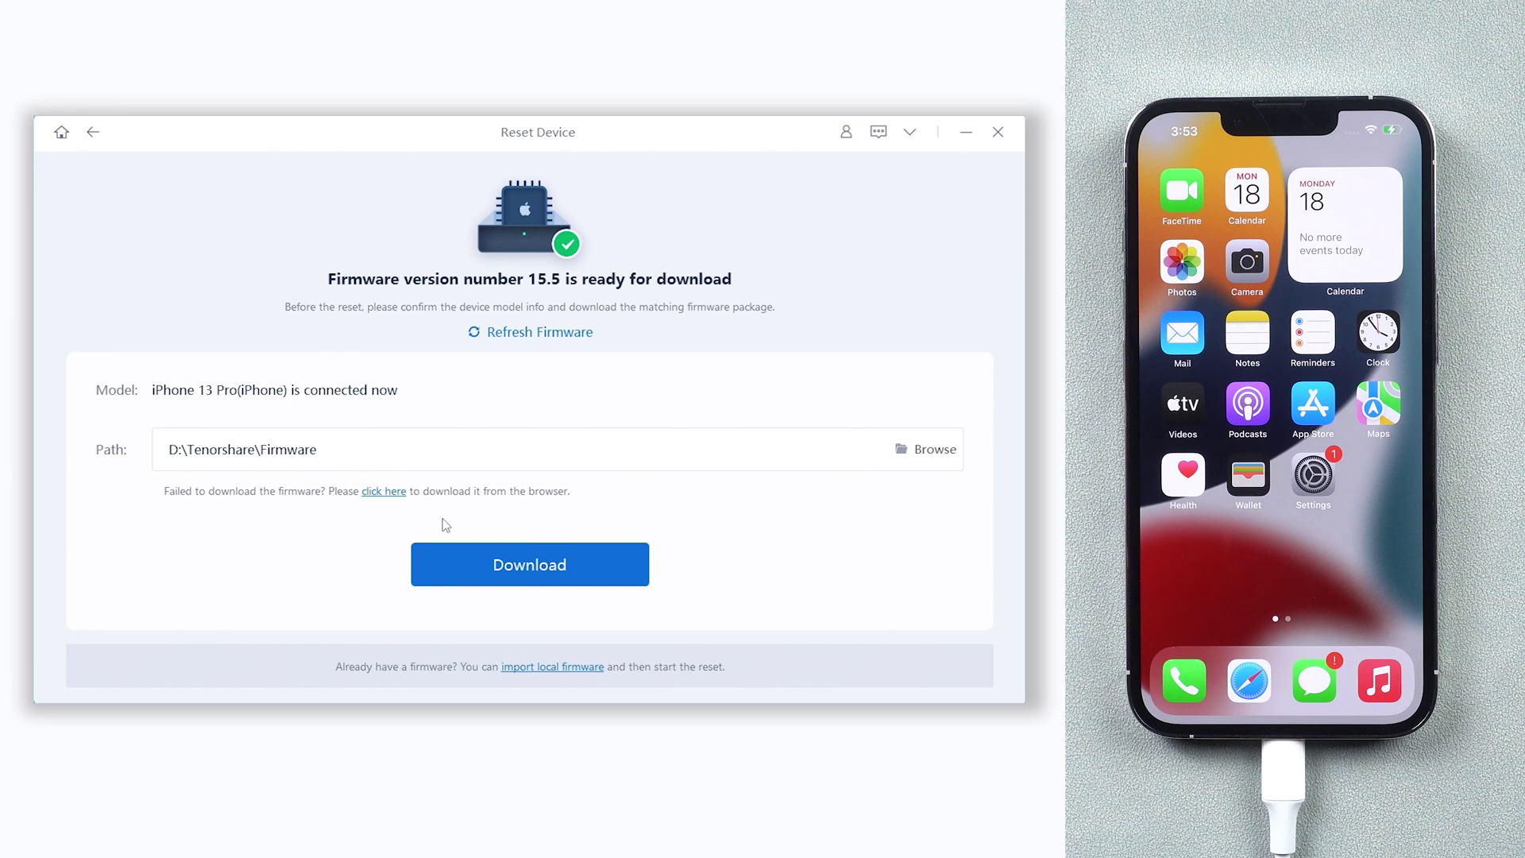
Download the firmware package and start the factory reset, confirming with Reset.
{"action": "left_click", "coordinate": [449, 564]}
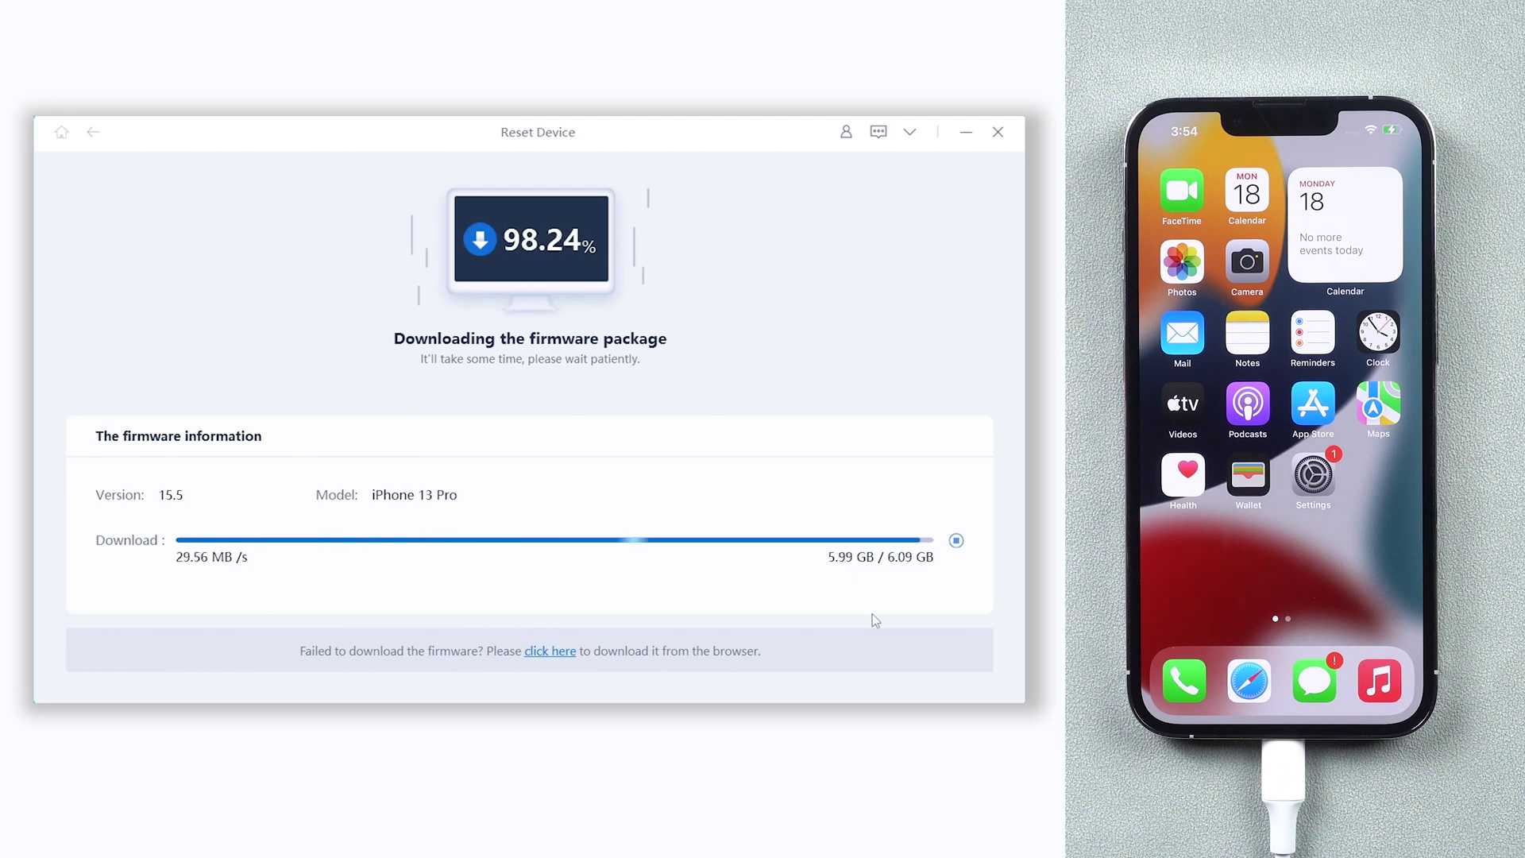
{"action": "left_click", "coordinate": [620, 501]}
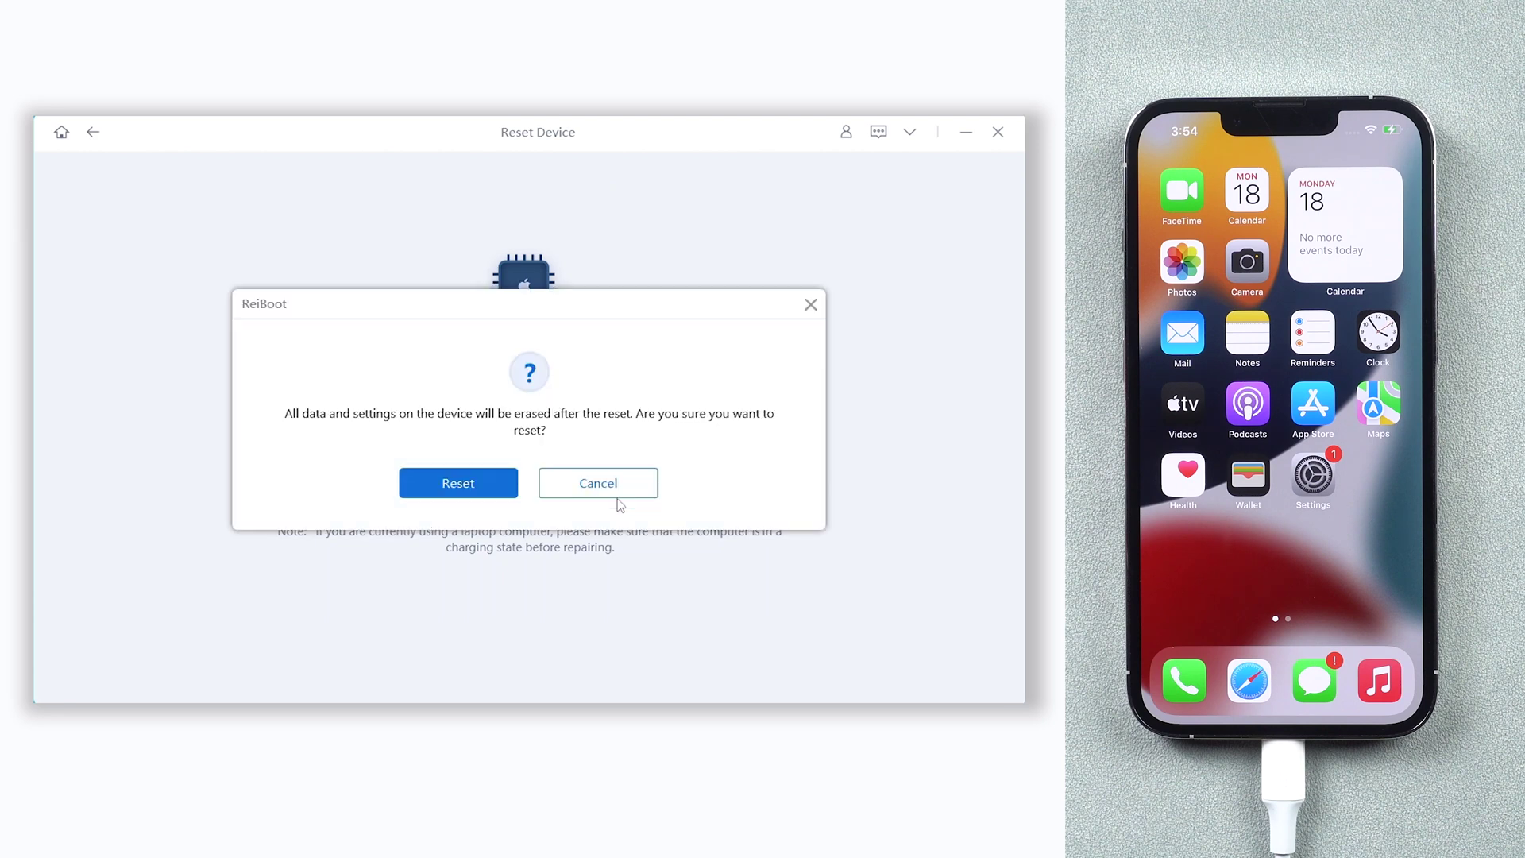
{"action": "left_click", "coordinate": [489, 486]}
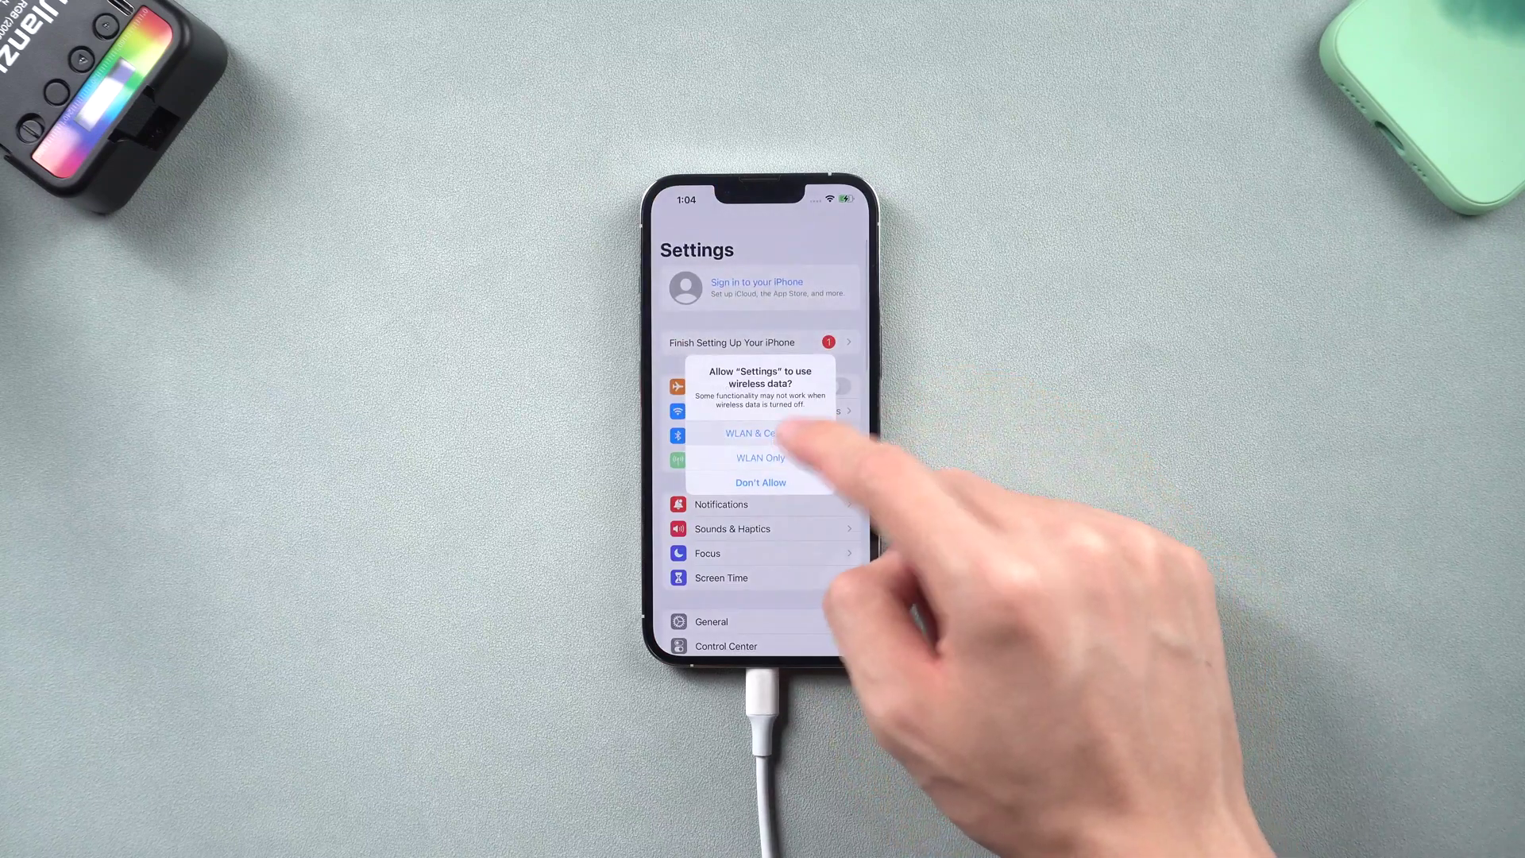
Allow wireless data, check General > About for zero media, then return home.
{"action": "left_click", "coordinate": [760, 433]}
{"action": "scroll", "coordinate": [763, 560], "scroll_direction": "down", "scroll_amount": 2}
{"action": "left_click", "coordinate": [739, 481]}
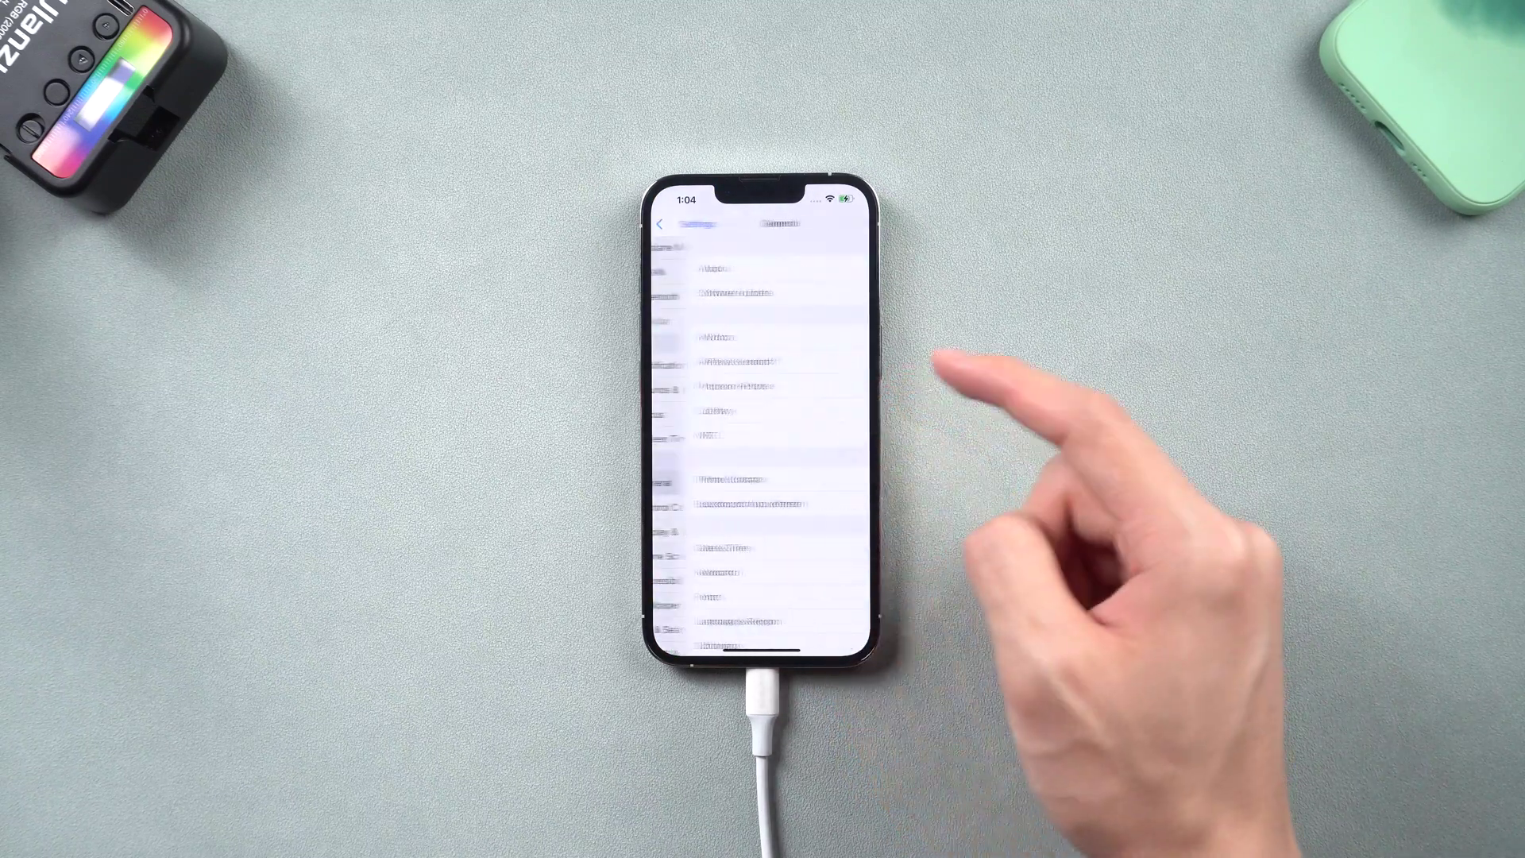
{"action": "left_click", "coordinate": [775, 267]}
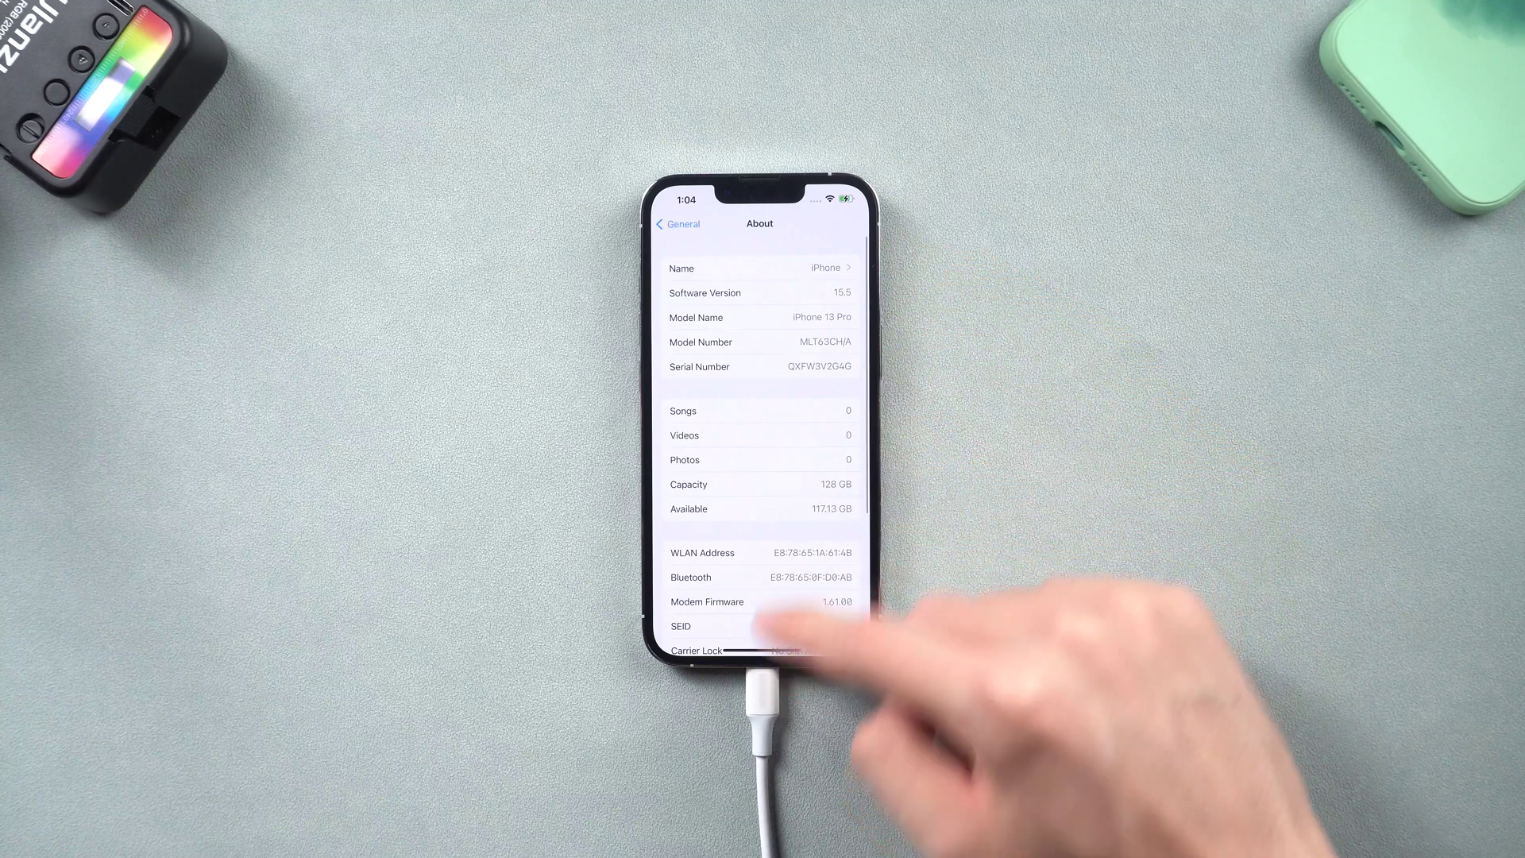
{"action": "left_click_drag", "start_coordinate": [763, 649], "coordinate": [763, 502]}
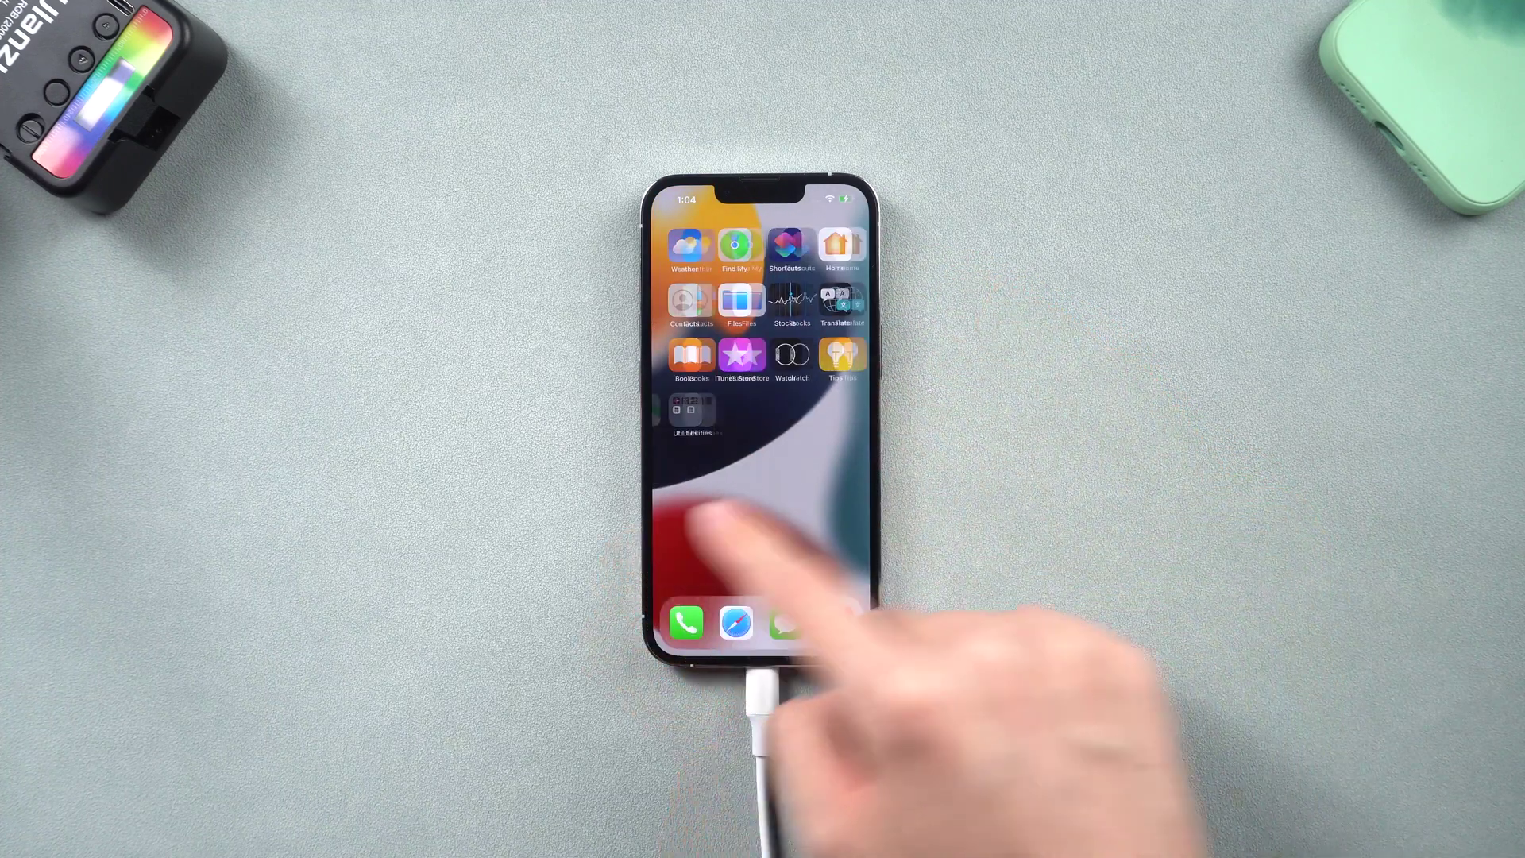